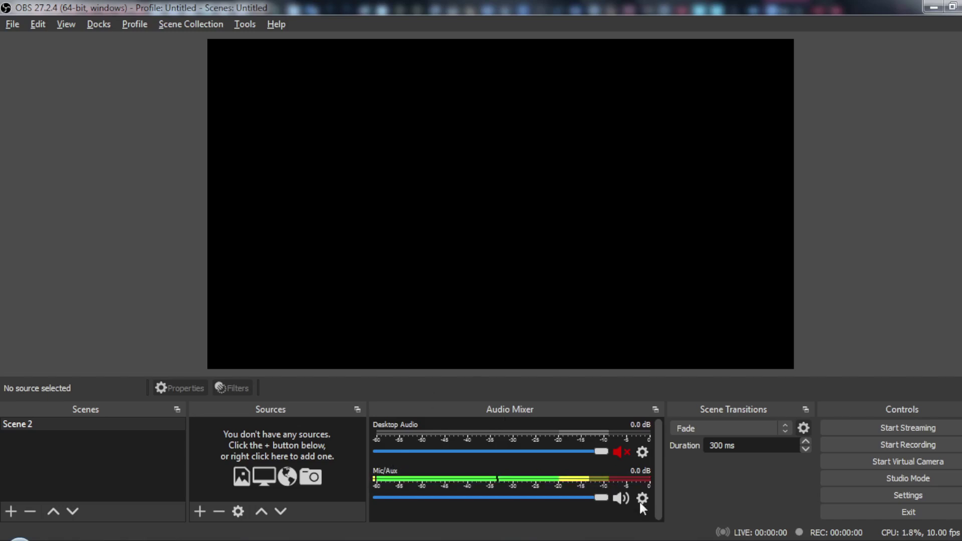
# - Mute and then unmute the Mic/Aux microphone, briefly opening and dismissing the program menu
pyautogui.click(624, 498)
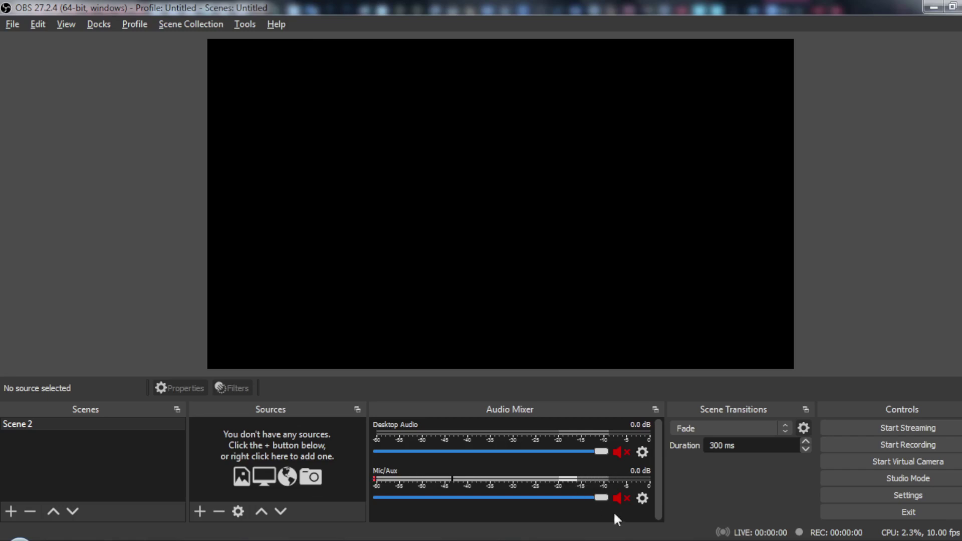
pyautogui.click(615, 498)
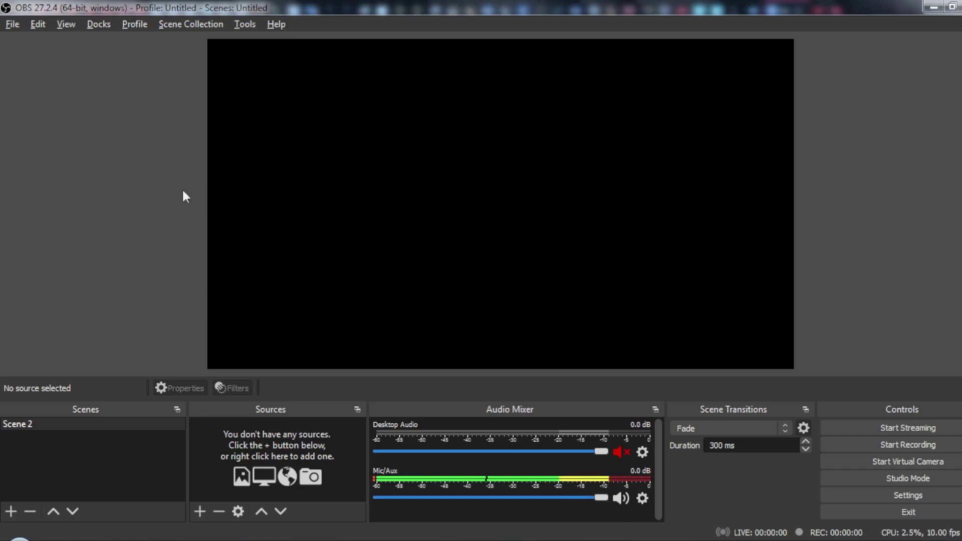
pyautogui.click(9, 26)
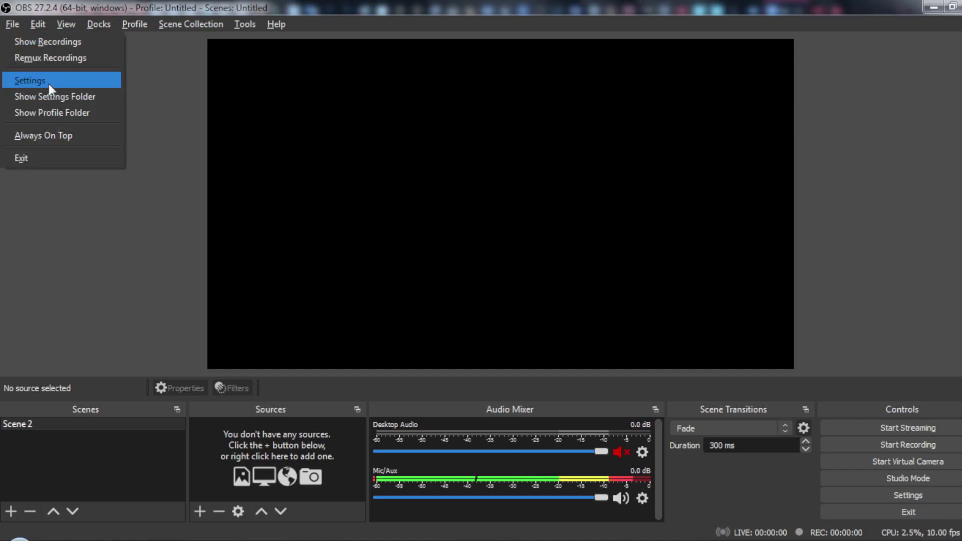
pyautogui.click(866, 359)
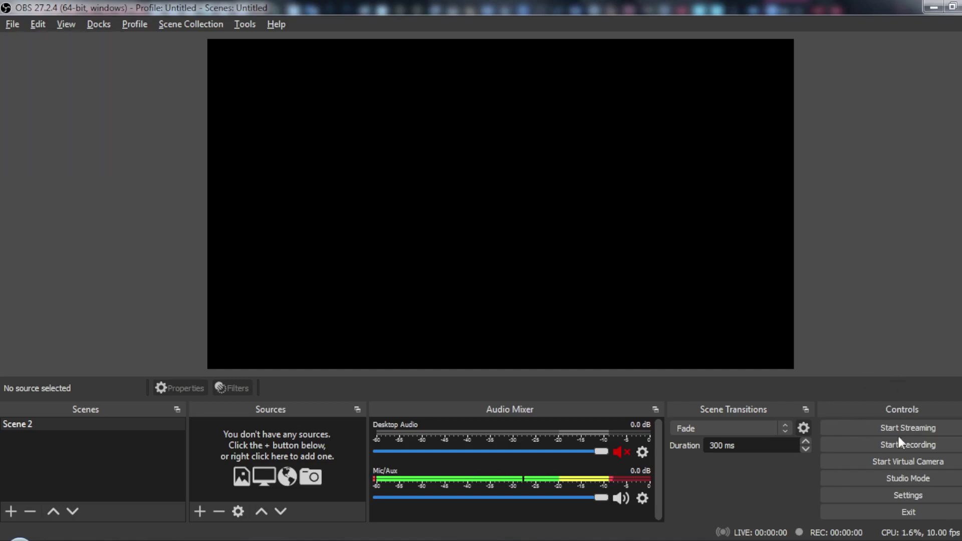
# - Open the Hotkeys settings and scroll down to the Mic/Aux mute and unmute bindings
pyautogui.click(903, 494)
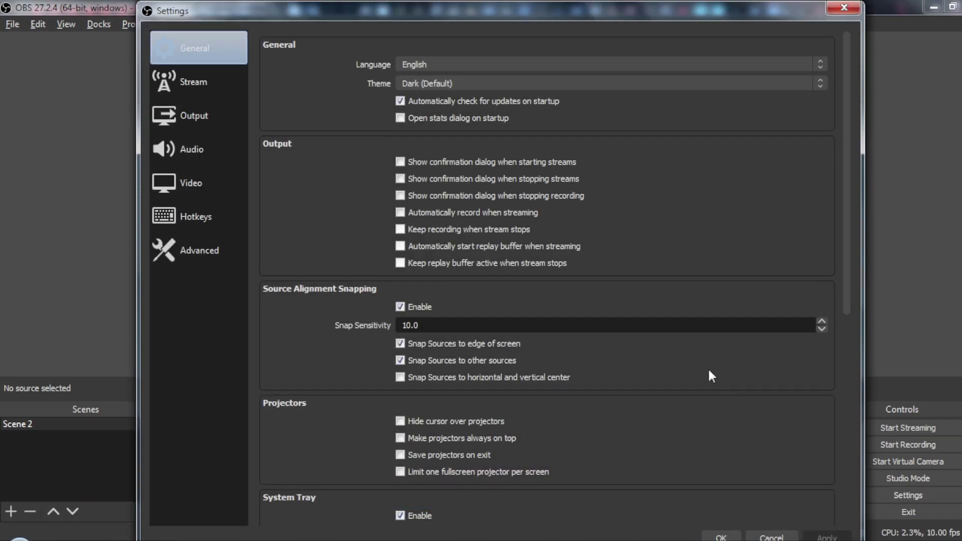
pyautogui.click(209, 215)
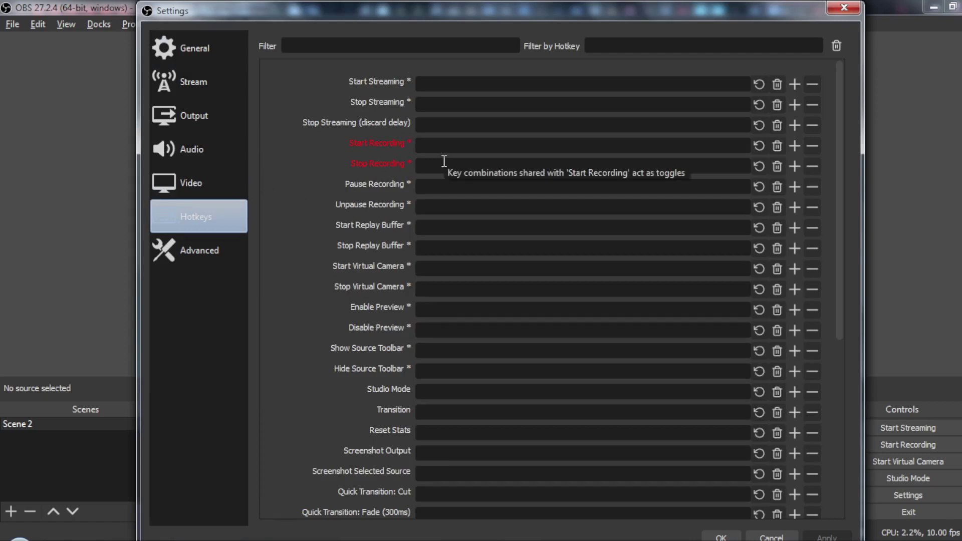
pyautogui.scroll(-5, 488, 166)
pyautogui.scroll(-3, 488, 166)
pyautogui.scroll(-2, 490, 165)
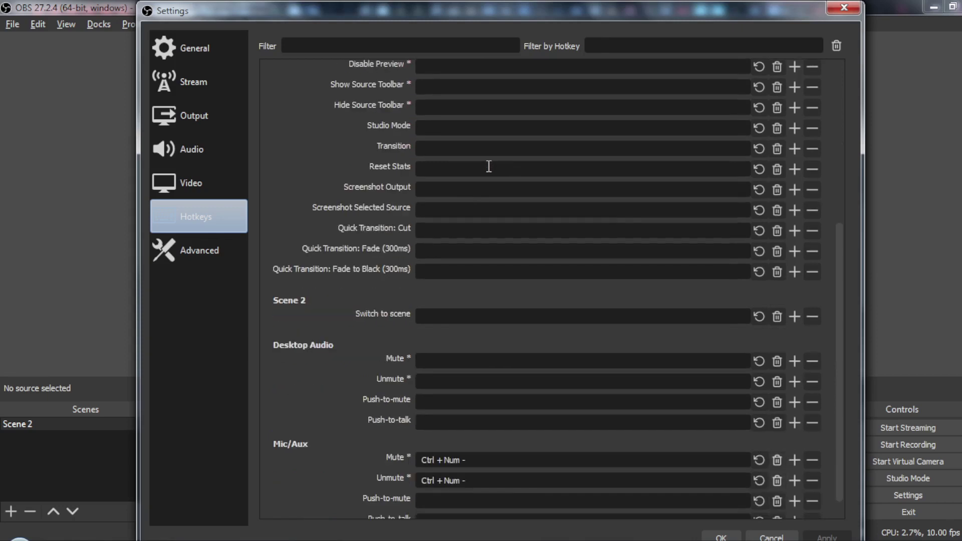
pyautogui.scroll(-1, 491, 166)
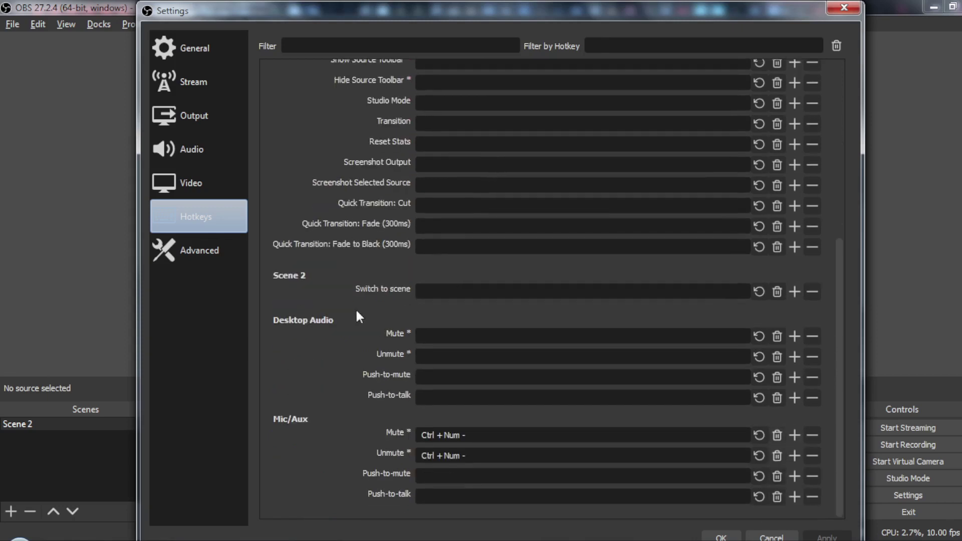
pyautogui.click(357, 312)
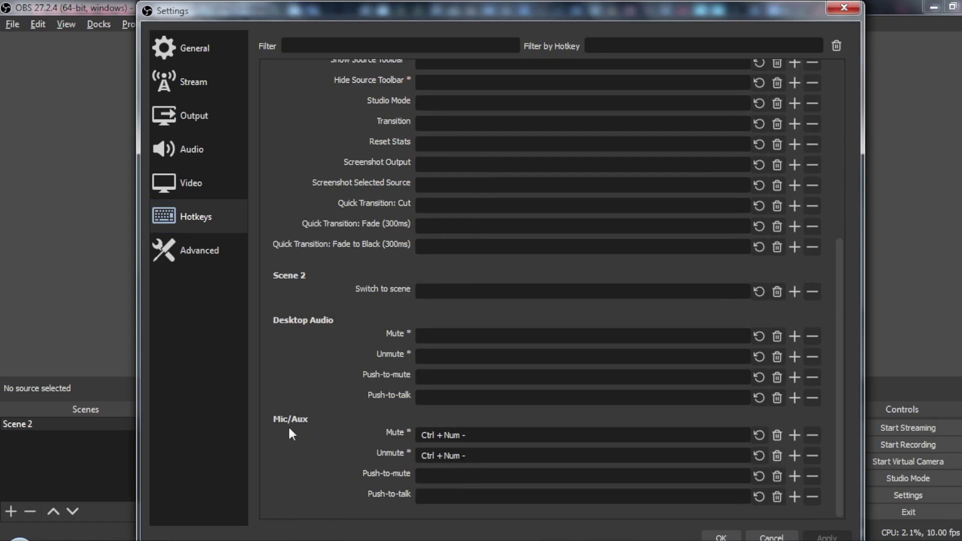
# - Clear the Mic/Aux Mute and Unmute hotkeys and bind both to Ctrl+F1
pyautogui.click(776, 435)
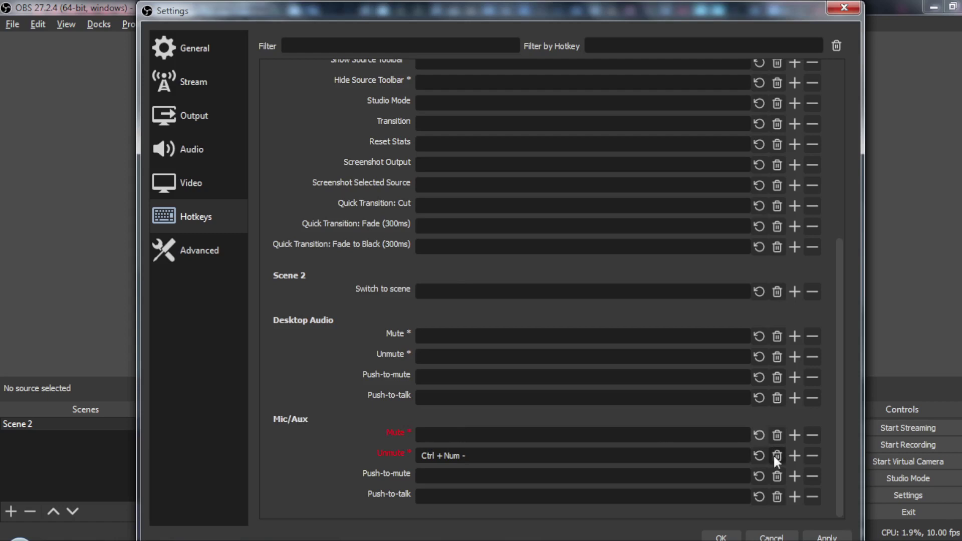
pyautogui.click(776, 455)
pyautogui.click(446, 439)
pyautogui.press('ctrl')
pyautogui.hotkey('ctrl', 'F1')
pyautogui.click(441, 456)
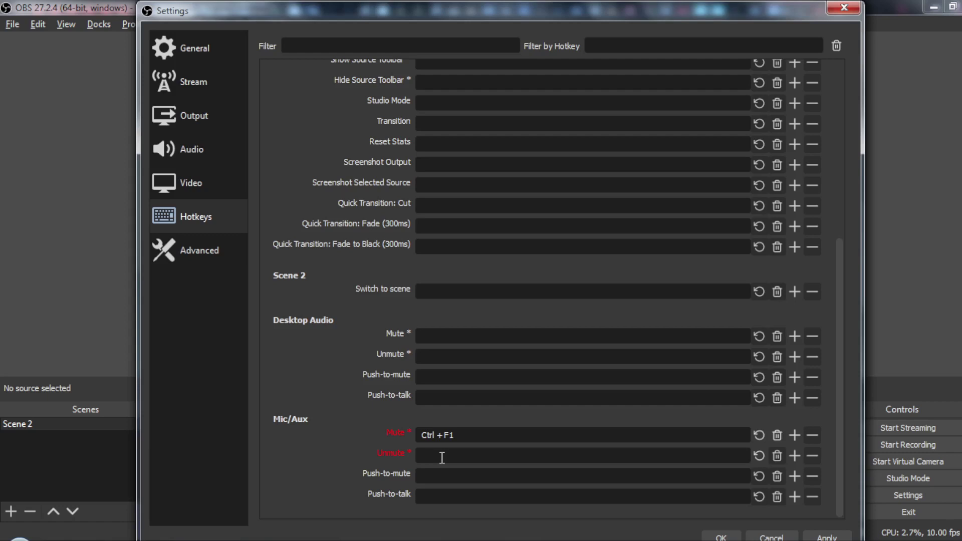
pyautogui.press('ctrl')
pyautogui.hotkey('ctrl', 'F1')
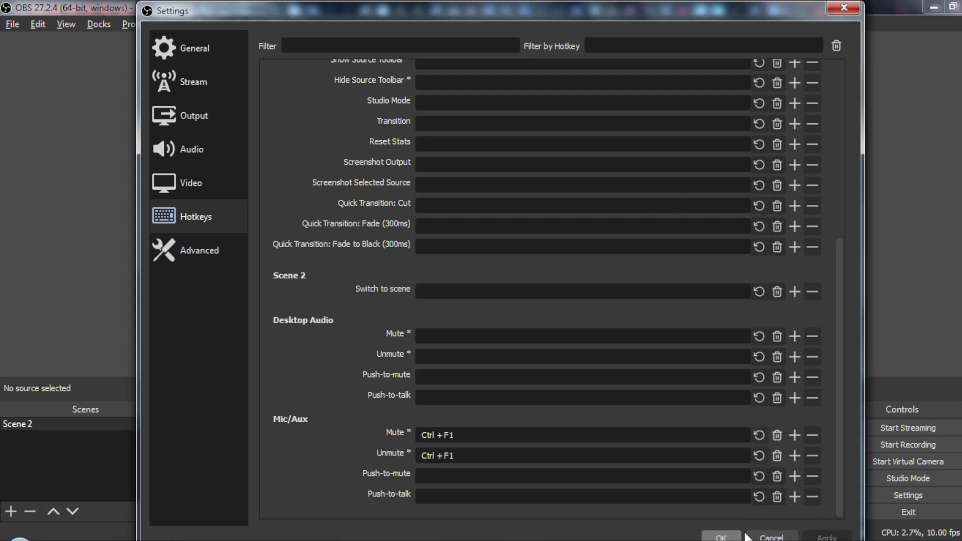
# - Save the hotkey settings and toggle the microphone's mute state from the main window
pyautogui.click(722, 536)
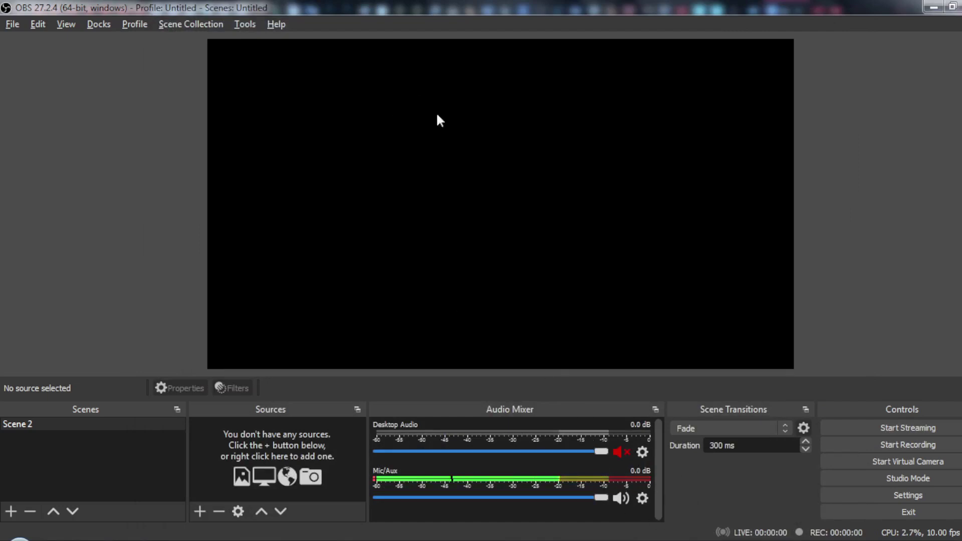
pyautogui.click(200, 511)
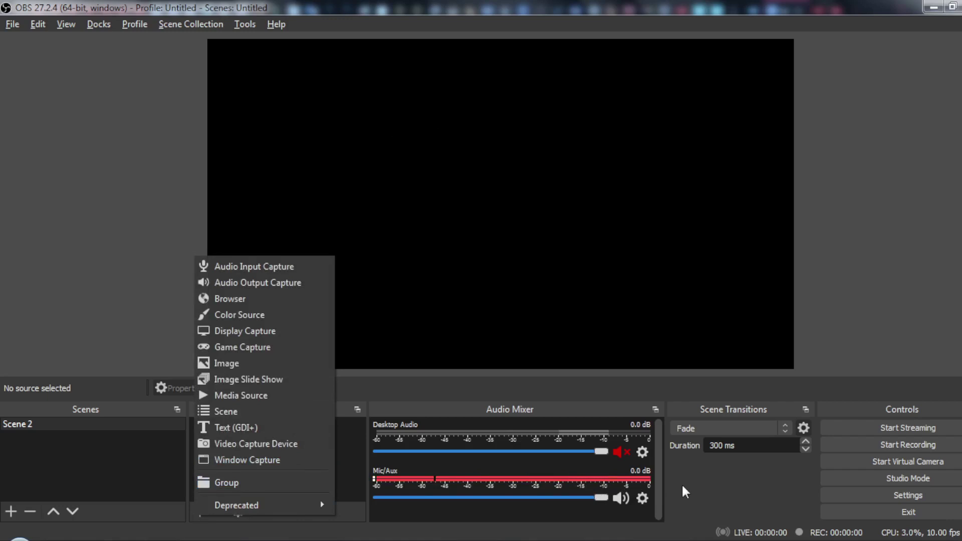
pyautogui.click(708, 493)
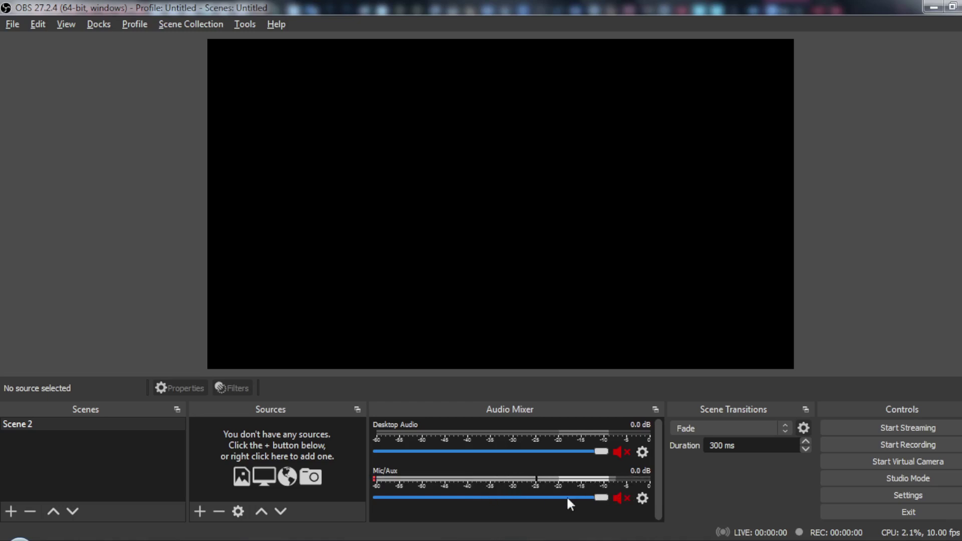
pyautogui.press('m')
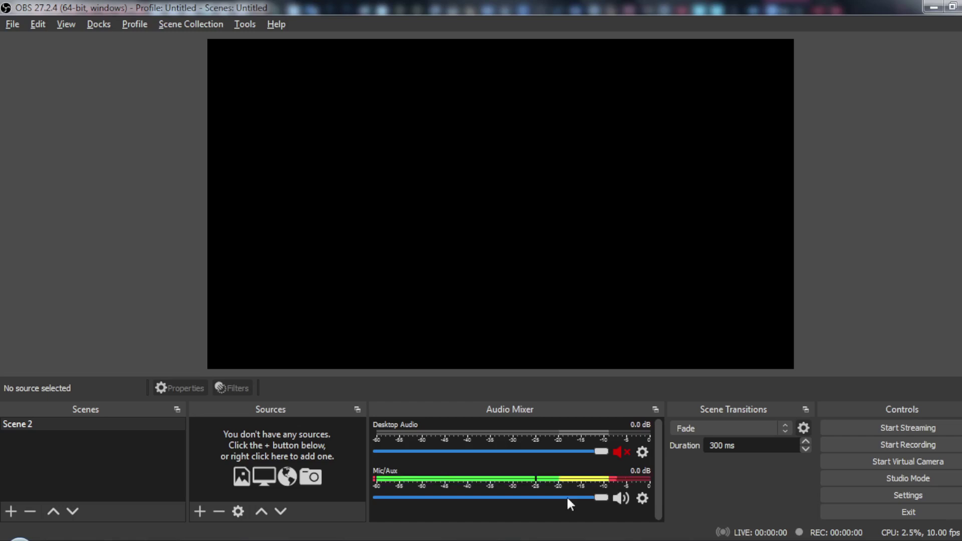